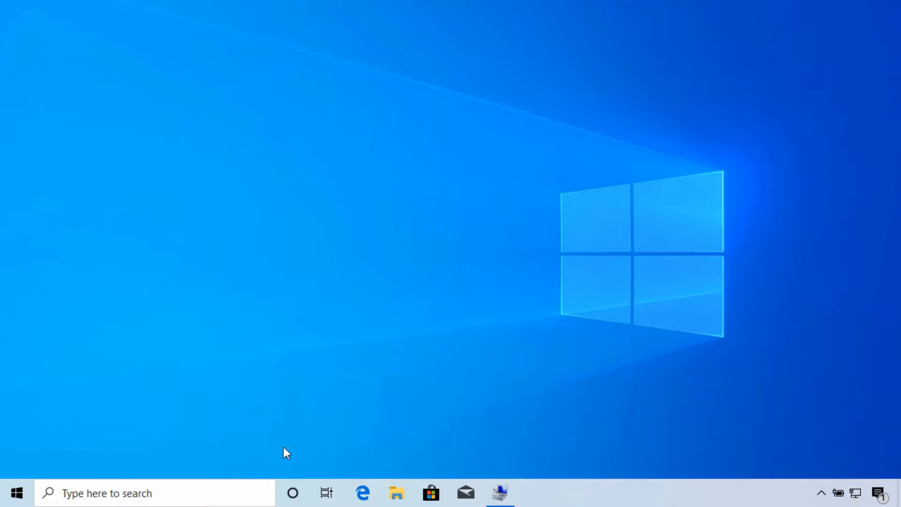
# - Search Windows for "troubl" and open the Troubleshoot settings page
pyautogui.click(238, 485)
pyautogui.write('tr')
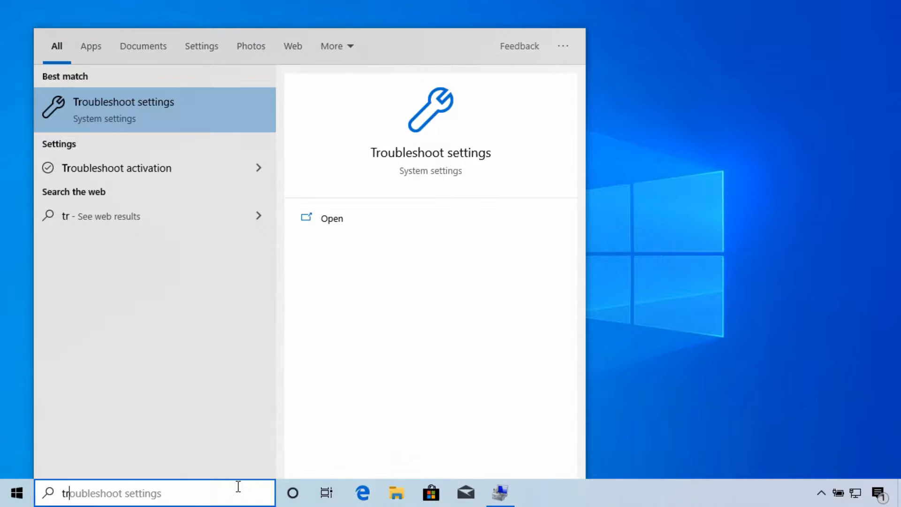
pyautogui.write('oubl')
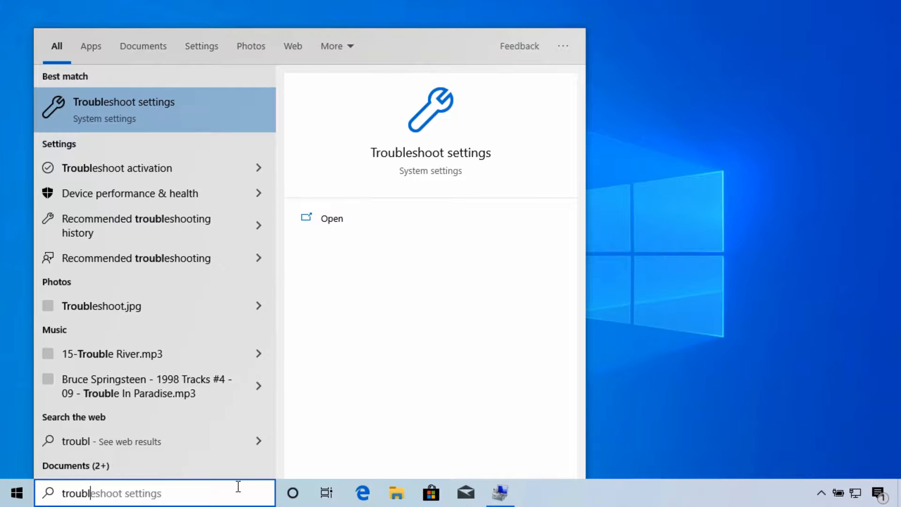
pyautogui.click(151, 120)
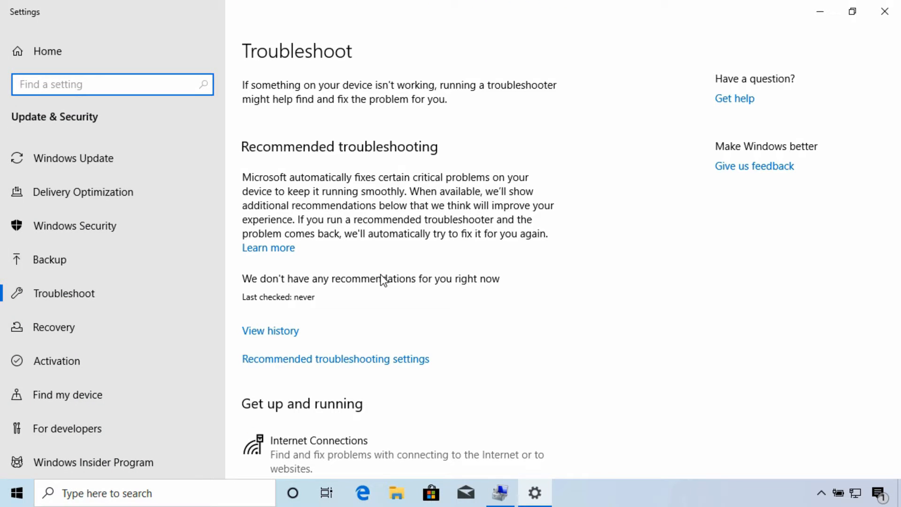
# - Look through the available troubleshooters under Get up and running and Find and fix other problems
pyautogui.scroll(-3, 492, 277)
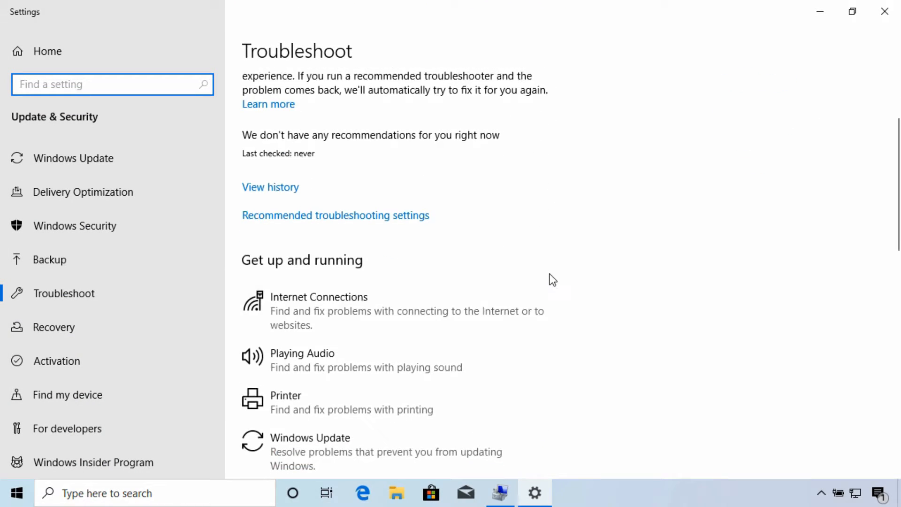
pyautogui.scroll(-3, 552, 280)
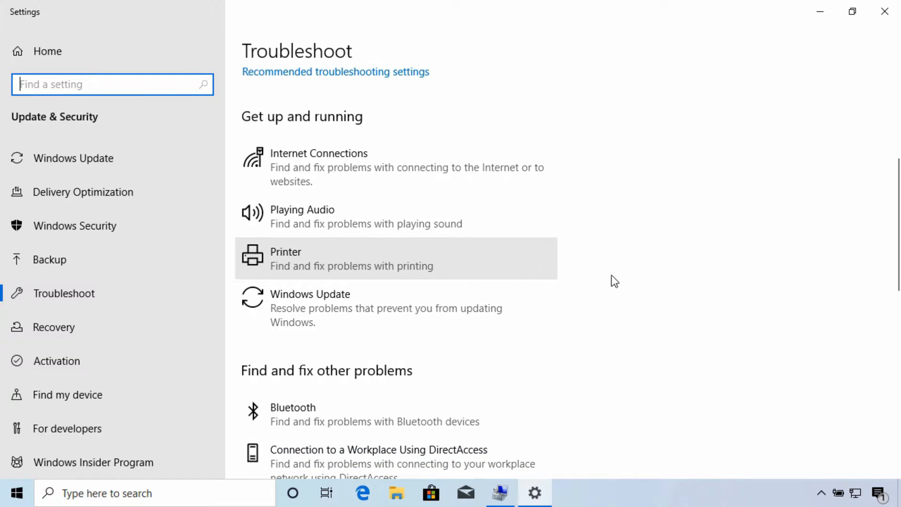
pyautogui.scroll(-6, 626, 297)
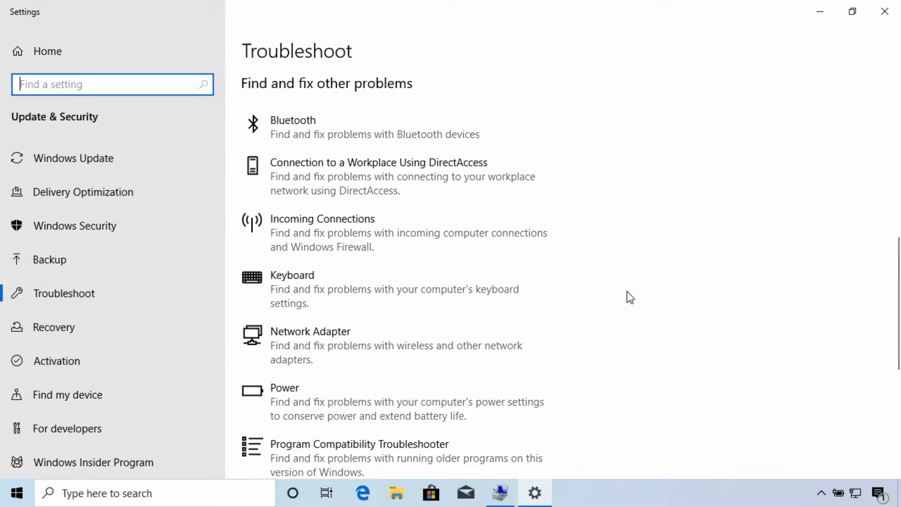
pyautogui.scroll(-6, 630, 297)
pyautogui.scroll(-1, 629, 297)
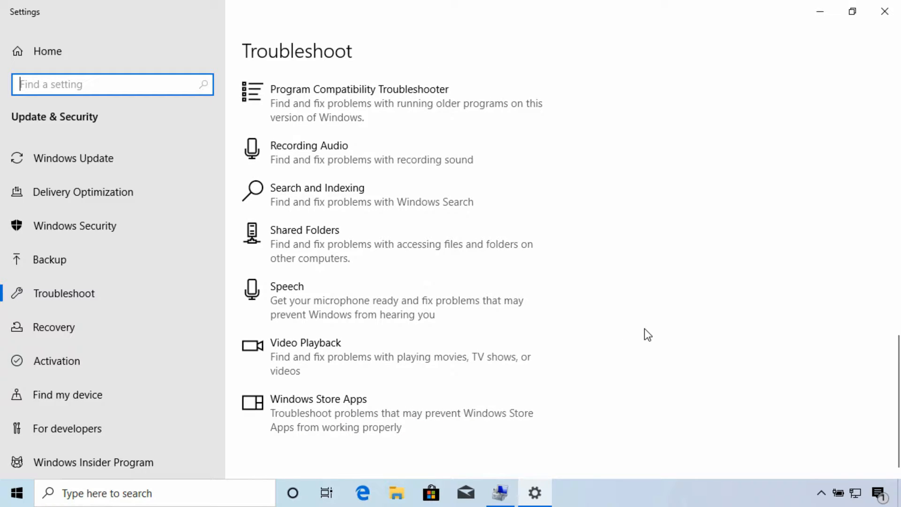
pyautogui.scroll(7, 652, 328)
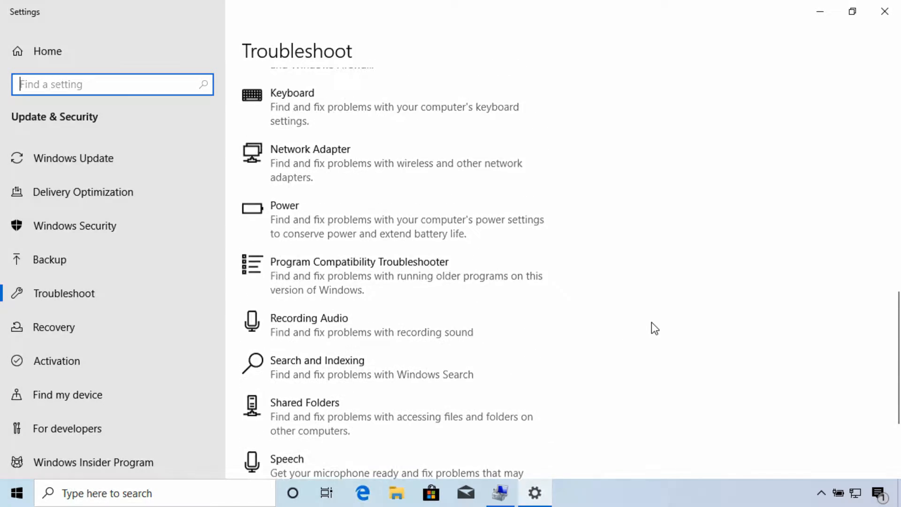
pyautogui.scroll(7, 651, 322)
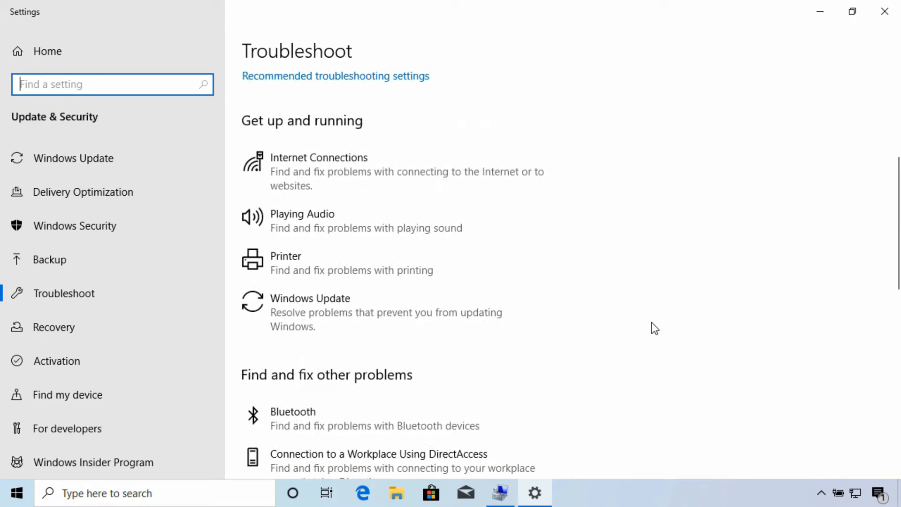
pyautogui.scroll(1, 651, 322)
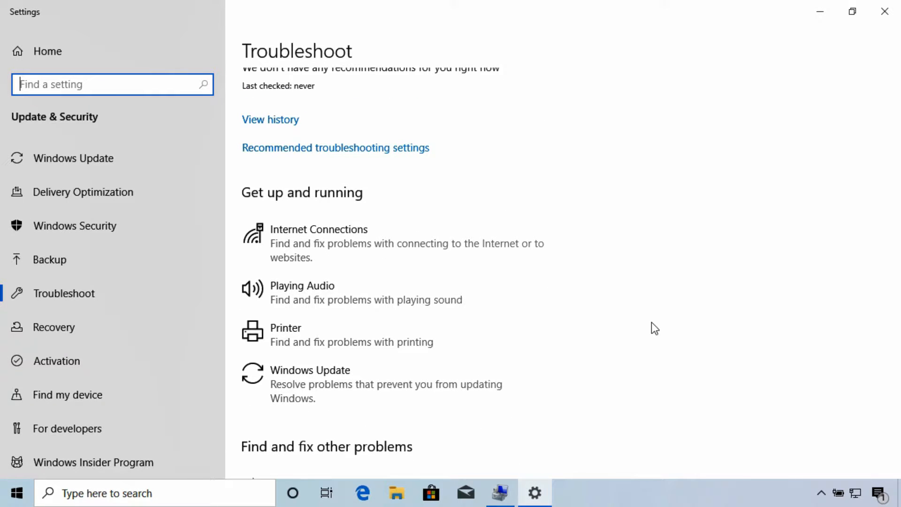
pyautogui.scroll(-2, 651, 322)
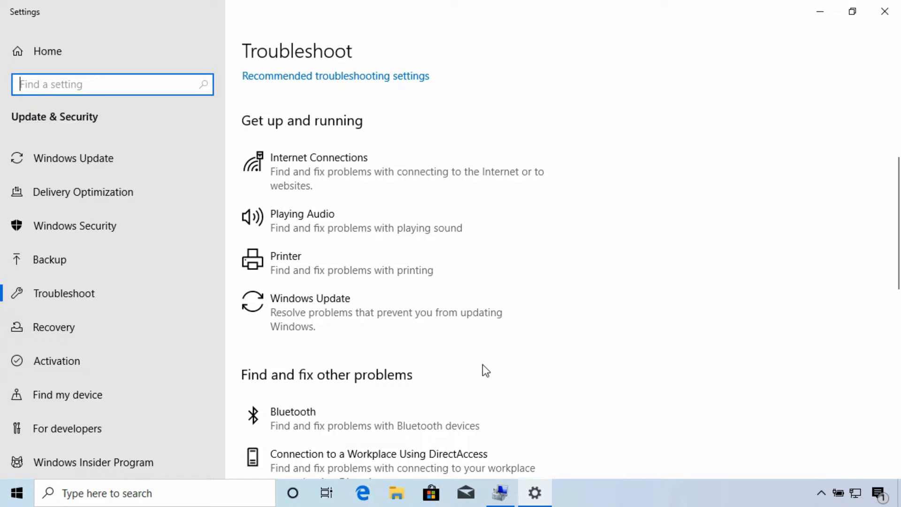
pyautogui.scroll(-5, 460, 361)
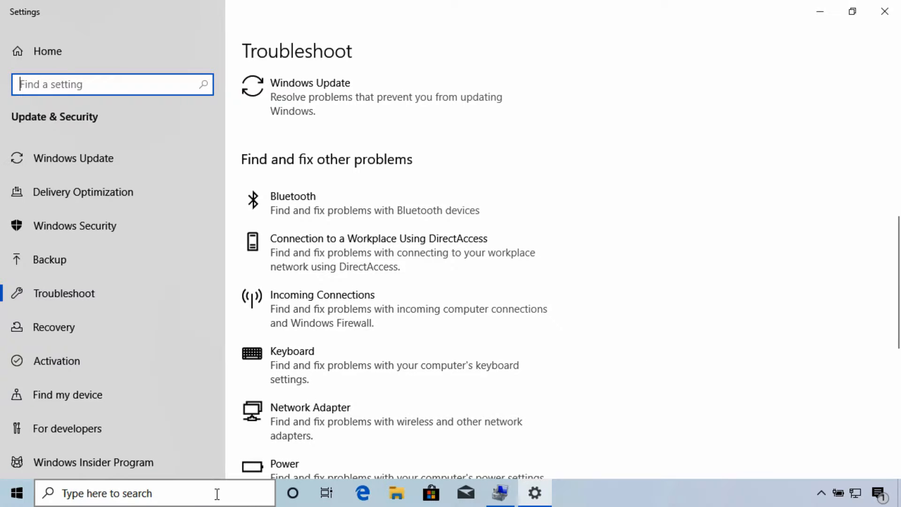
# - Search for "control", open Control Panel and show its items as large icons
pyautogui.click(217, 494)
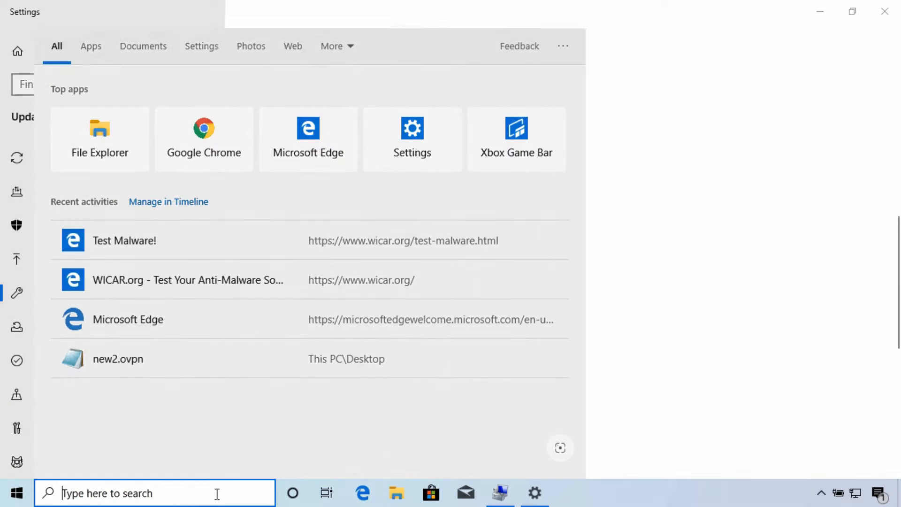
pyautogui.write('control')
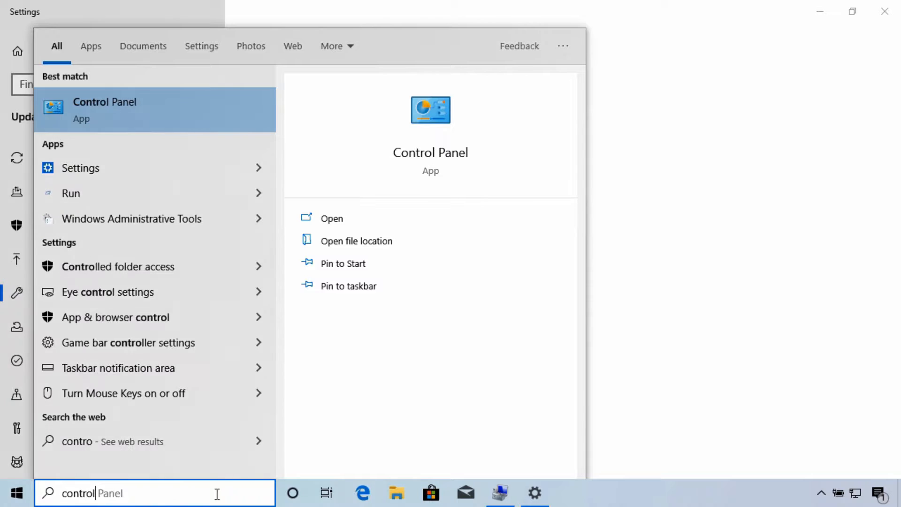
pyautogui.click(137, 105)
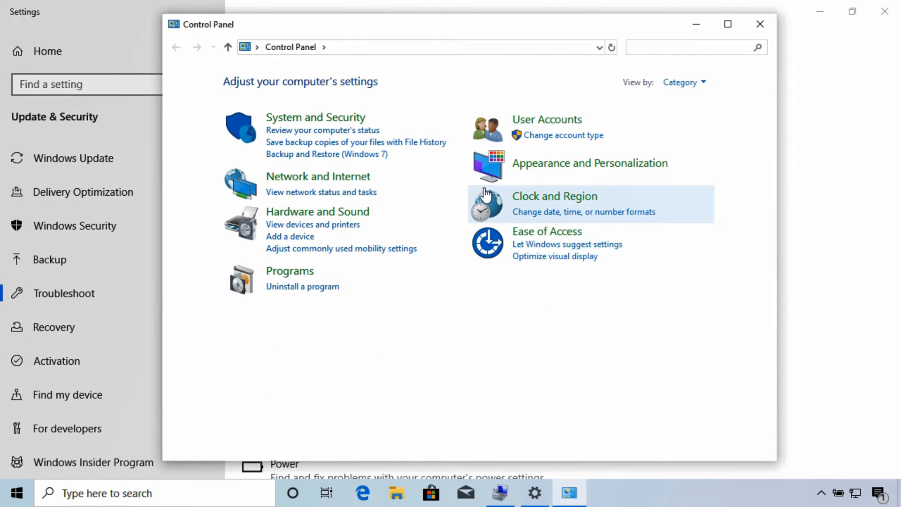
pyautogui.click(679, 82)
pyautogui.click(701, 121)
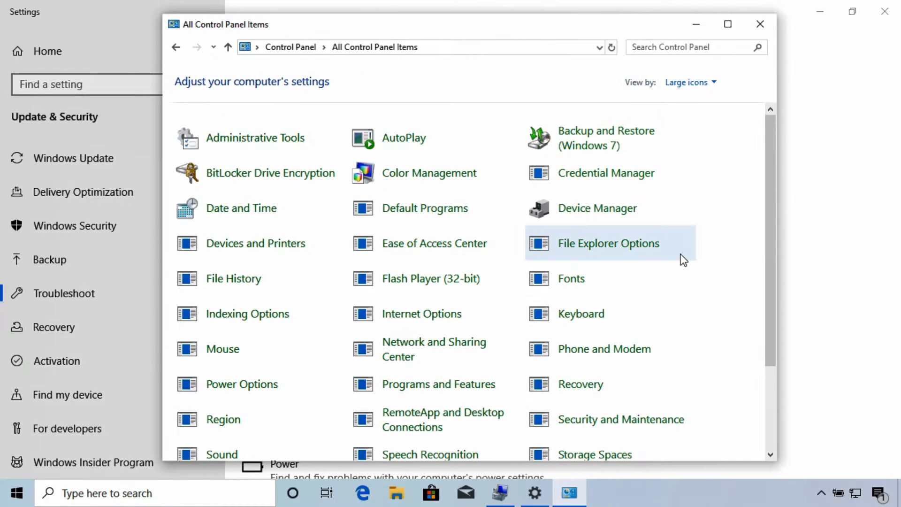
# - Open Troubleshooting in Control Panel, view the list of all troubleshooters and close the window
pyautogui.scroll(-3, 664, 262)
pyautogui.click(290, 424)
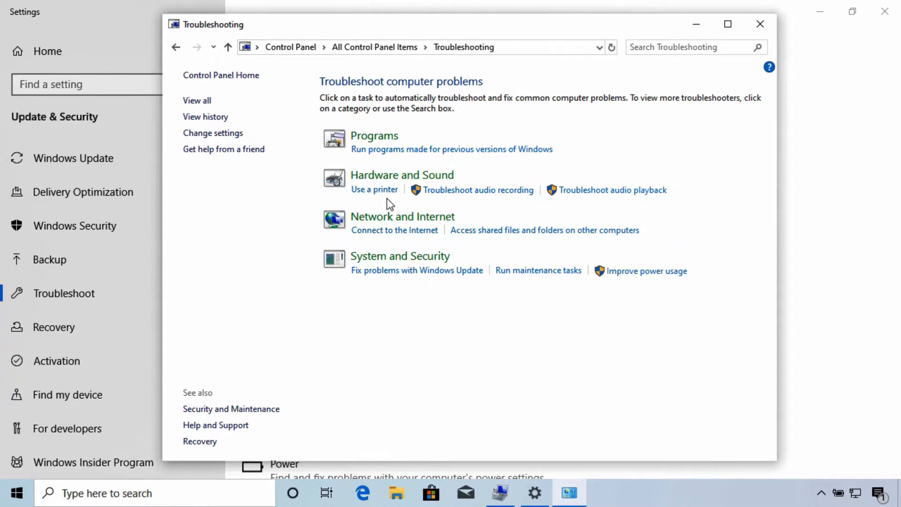
pyautogui.click(203, 101)
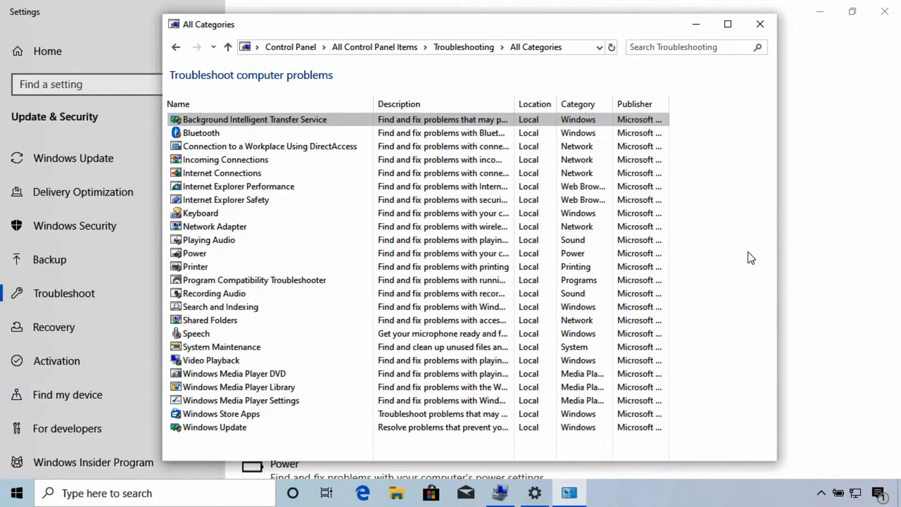
pyautogui.click(751, 28)
# - Run the Printer troubleshooter from the Troubleshoot settings, skipping the fix that makes OneNote the default printer
pyautogui.scroll(-2, 553, 192)
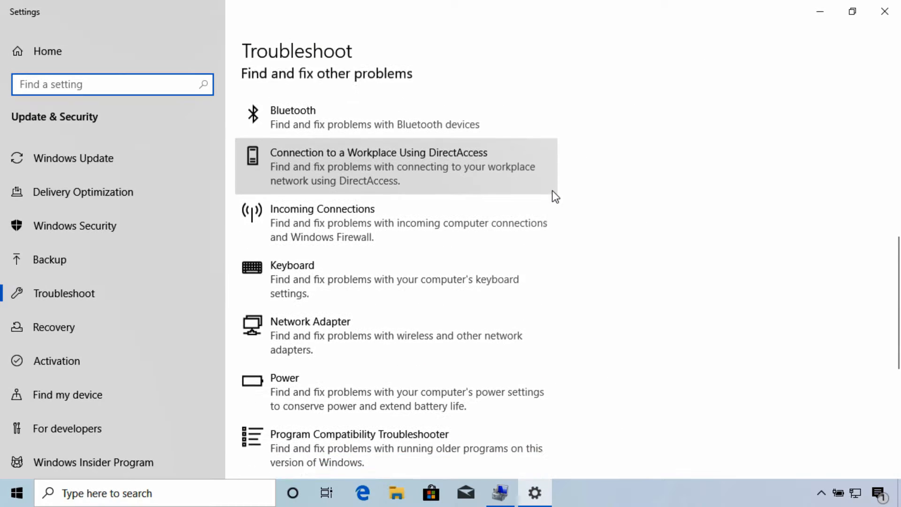
pyautogui.scroll(4, 552, 191)
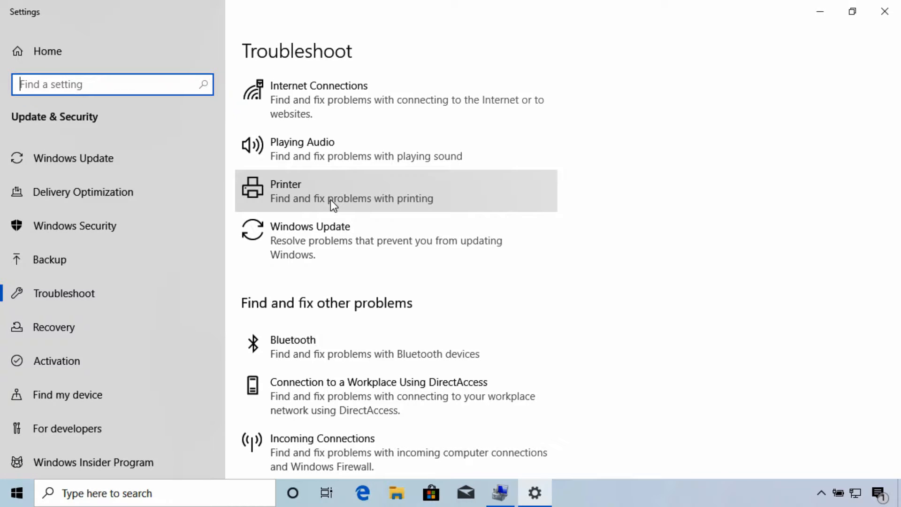
pyautogui.click(330, 199)
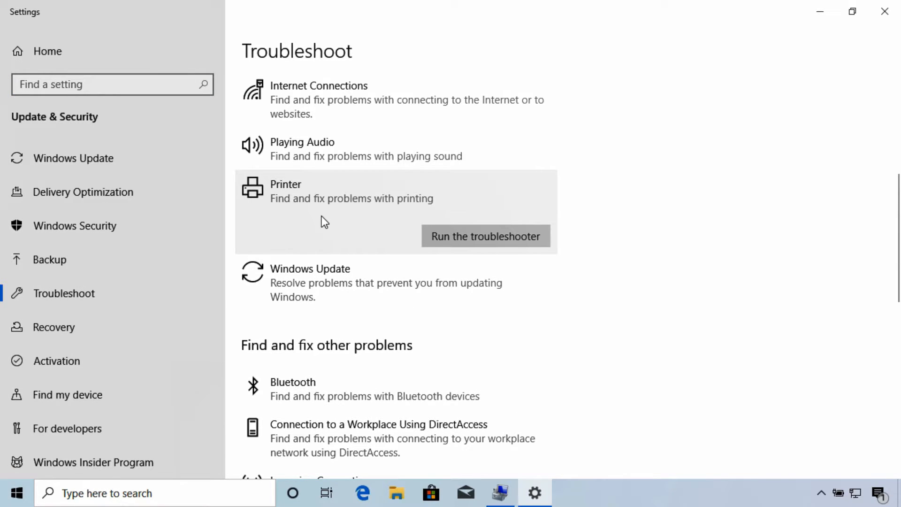
pyautogui.click(487, 238)
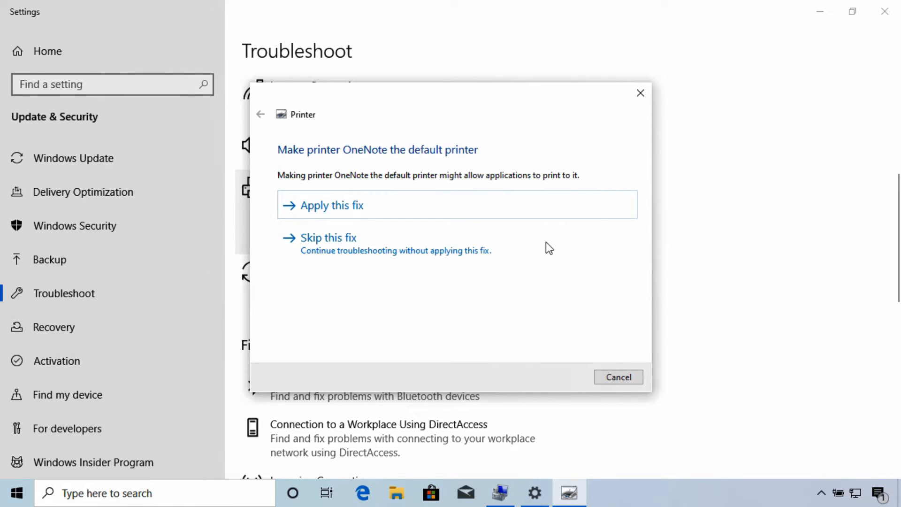
pyautogui.click(359, 245)
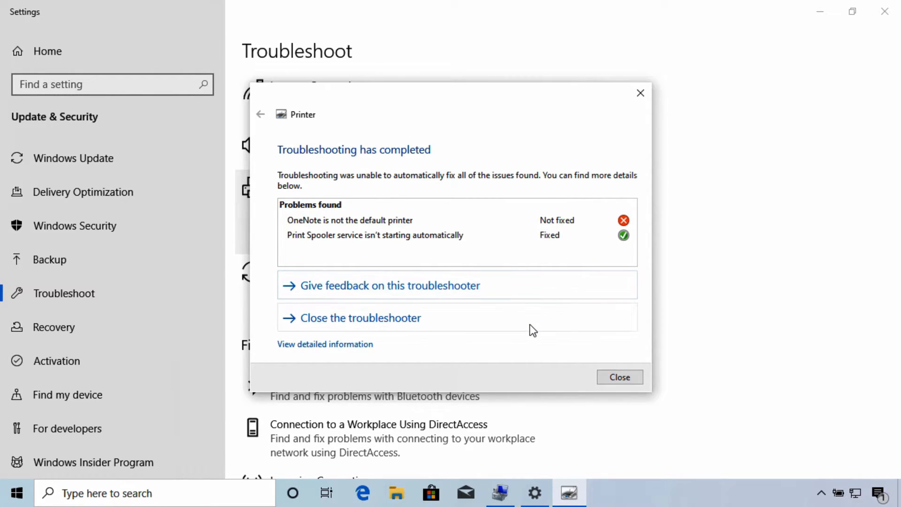
# - Read through the detailed report of the Printer troubleshooter, including the potential issues checked, and close it
pyautogui.click(299, 345)
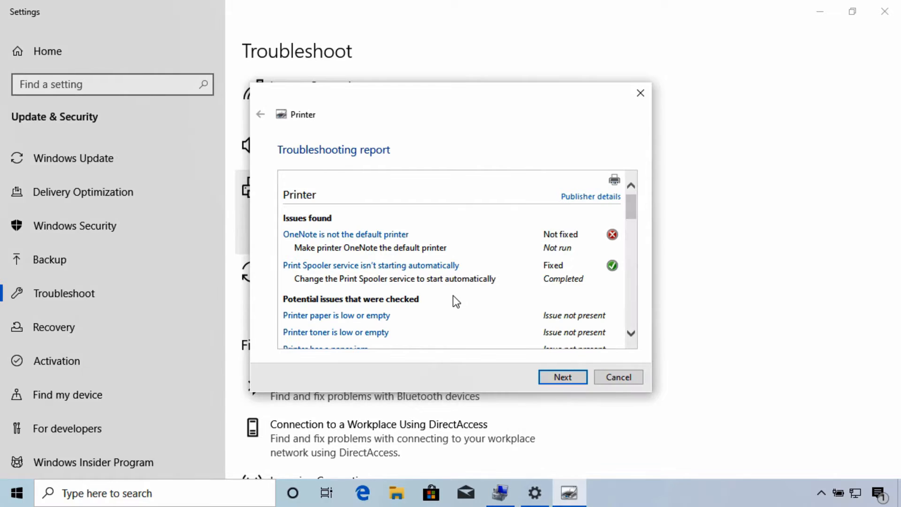
pyautogui.scroll(-4, 454, 253)
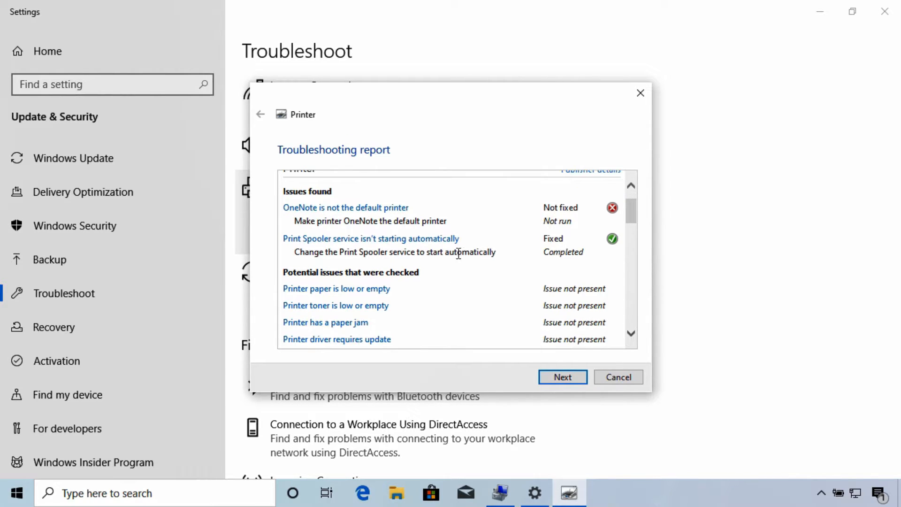
pyautogui.scroll(-2, 491, 259)
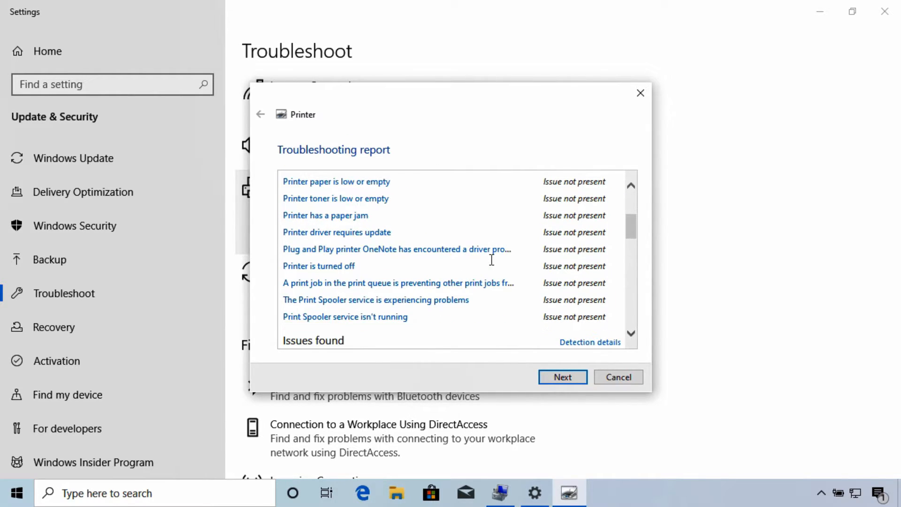
pyautogui.scroll(-6, 472, 271)
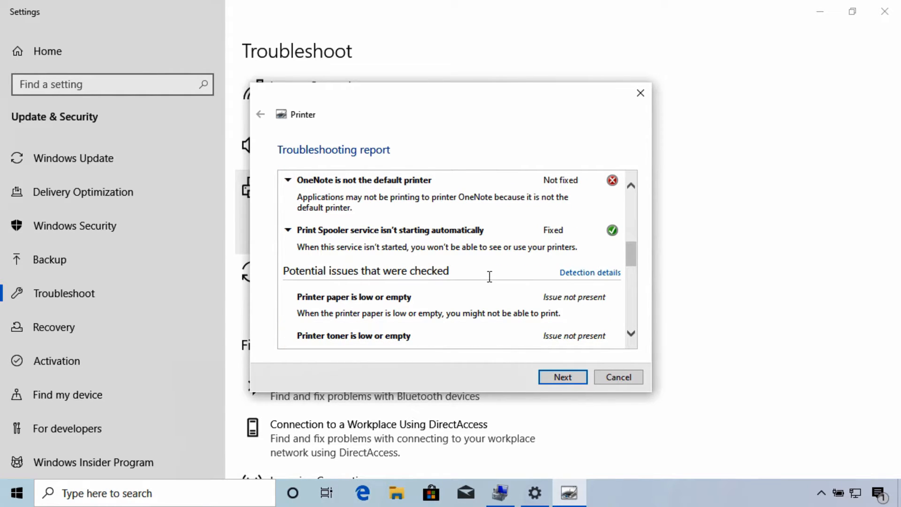
pyautogui.scroll(-3, 490, 282)
pyautogui.scroll(-5, 489, 277)
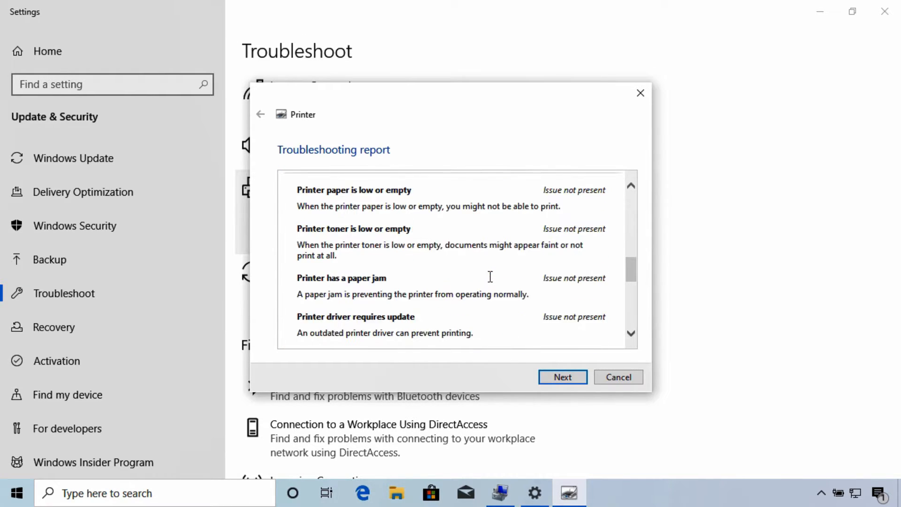
pyautogui.scroll(-6, 490, 277)
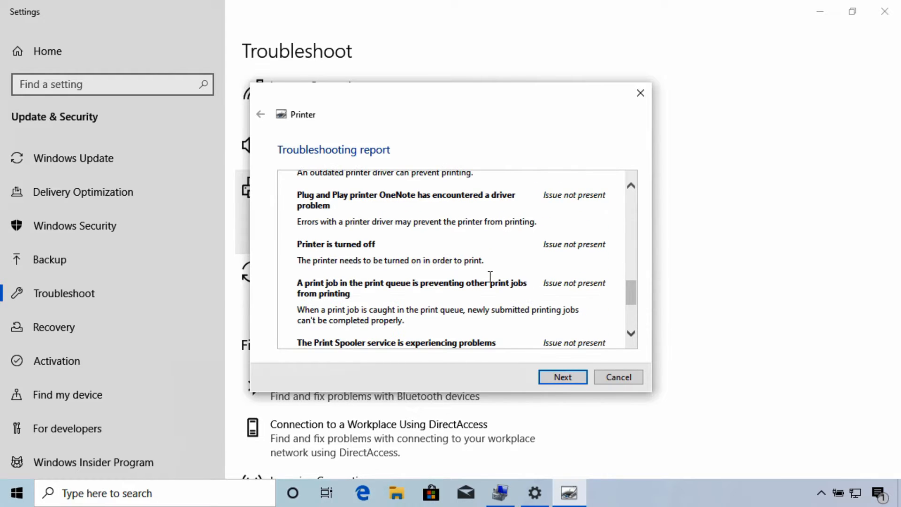
pyautogui.scroll(-1, 490, 277)
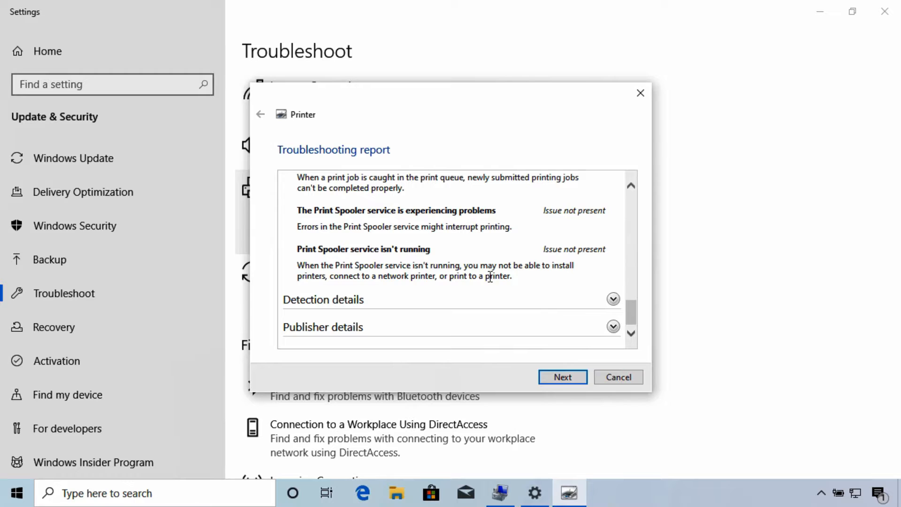
pyautogui.click(621, 378)
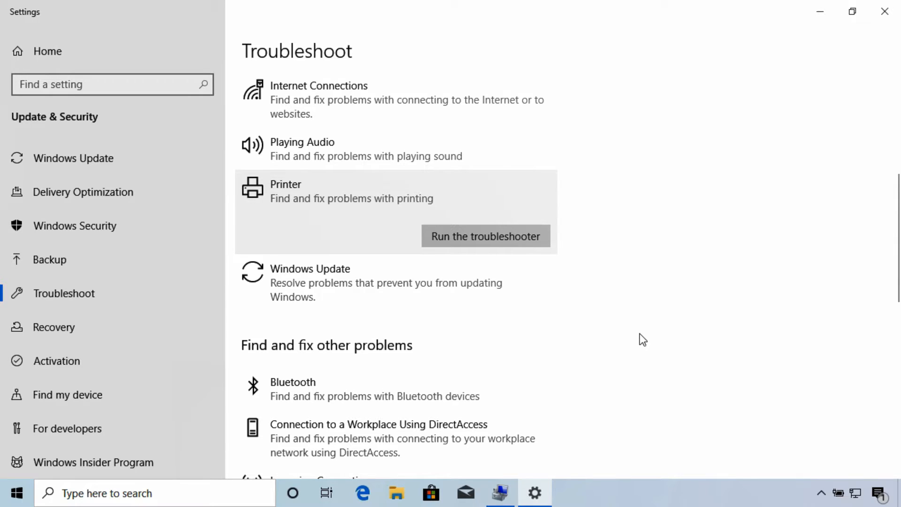
# - Open the recommended troubleshooting settings and view the choices for how Microsoft handles fixing problems
pyautogui.scroll(8, 643, 340)
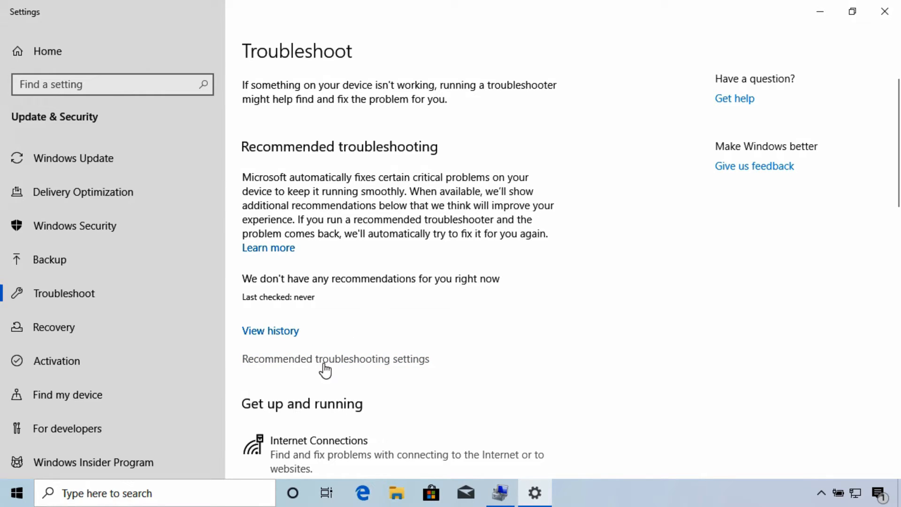
pyautogui.click(372, 358)
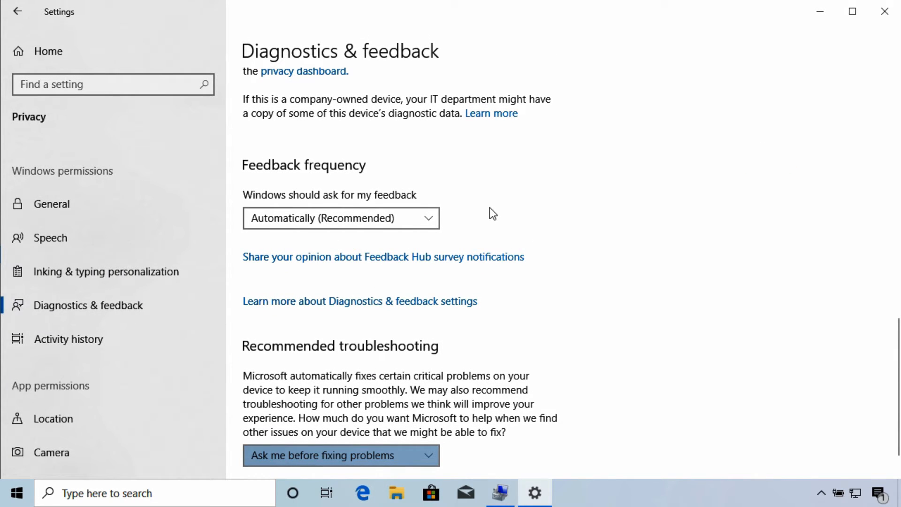
pyautogui.scroll(-1, 465, 291)
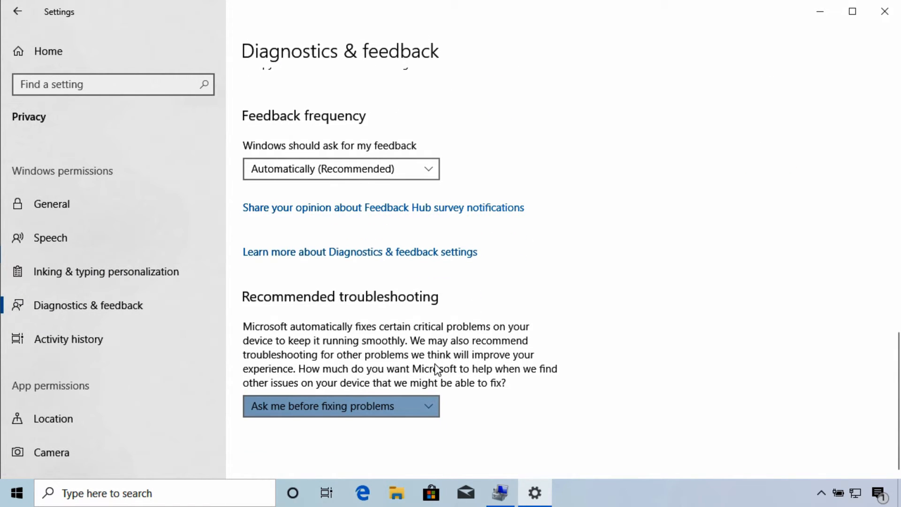
pyautogui.click(433, 409)
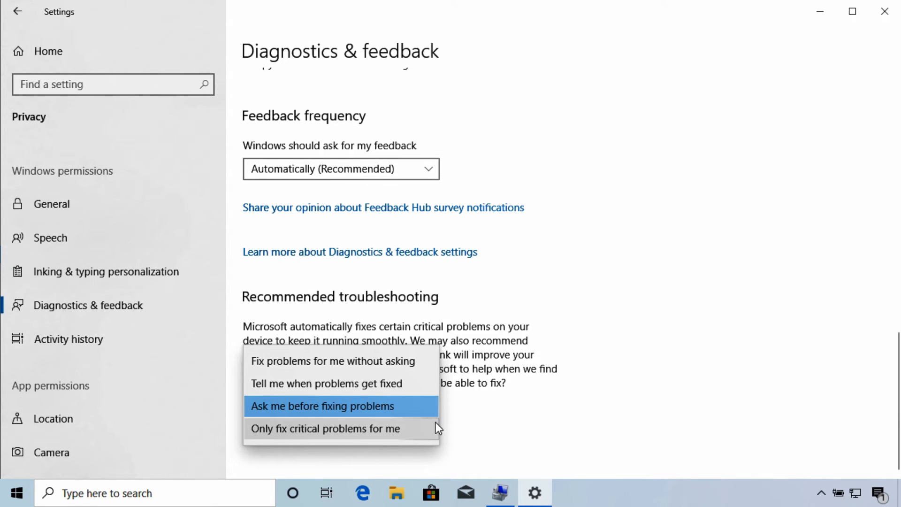
pyautogui.click(607, 382)
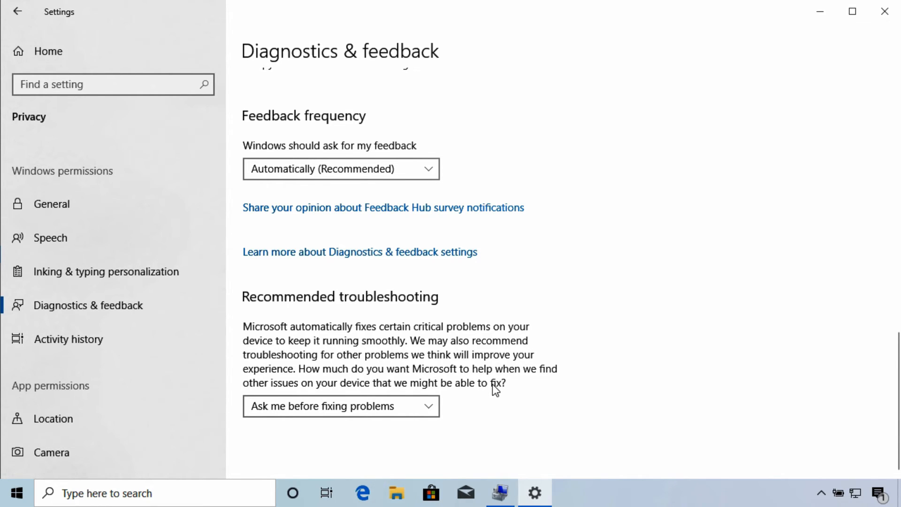
# - Set the diagnostic data sent to Microsoft to Basic
pyautogui.scroll(10, 594, 375)
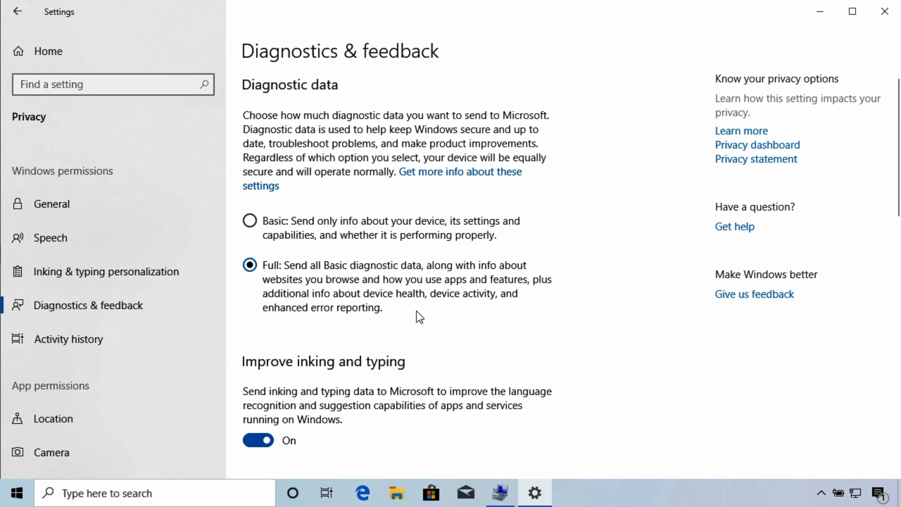
pyautogui.click(250, 221)
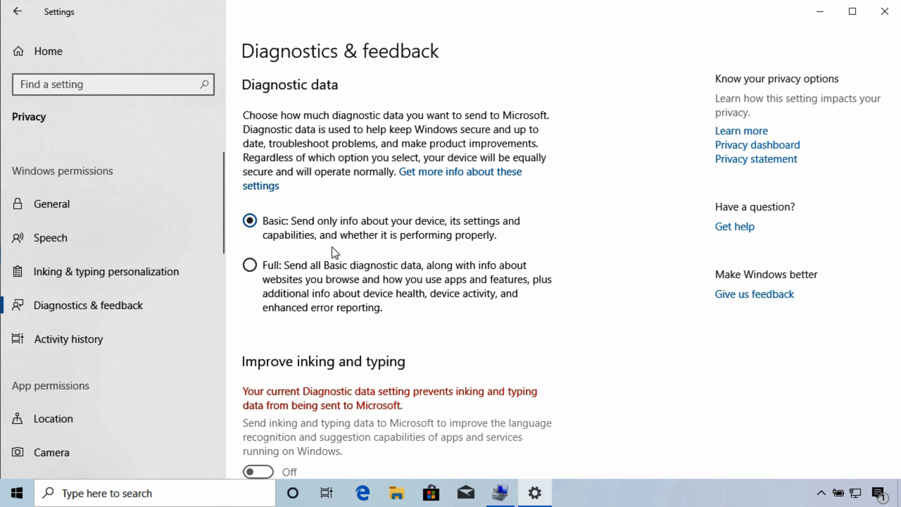
# - Go to the option for deleting the diagnostic data collected about this device
pyautogui.scroll(-10, 332, 247)
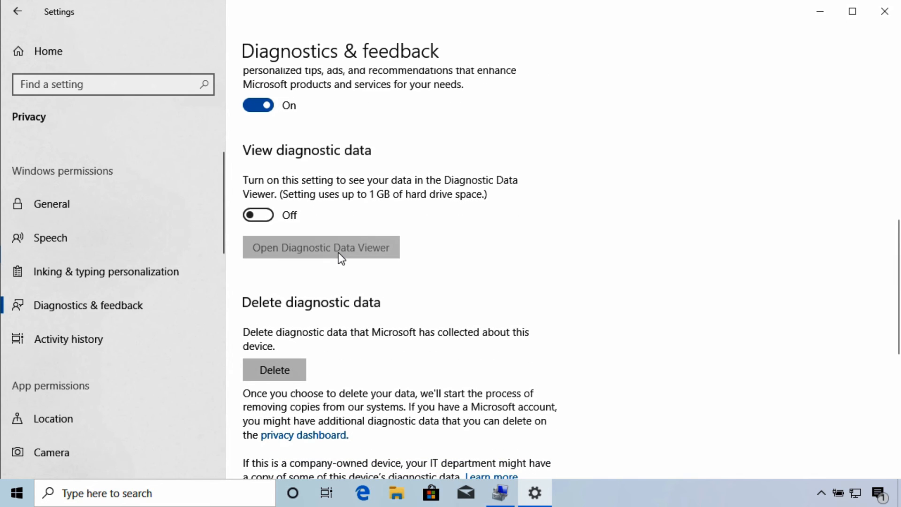
pyautogui.scroll(-1, 339, 253)
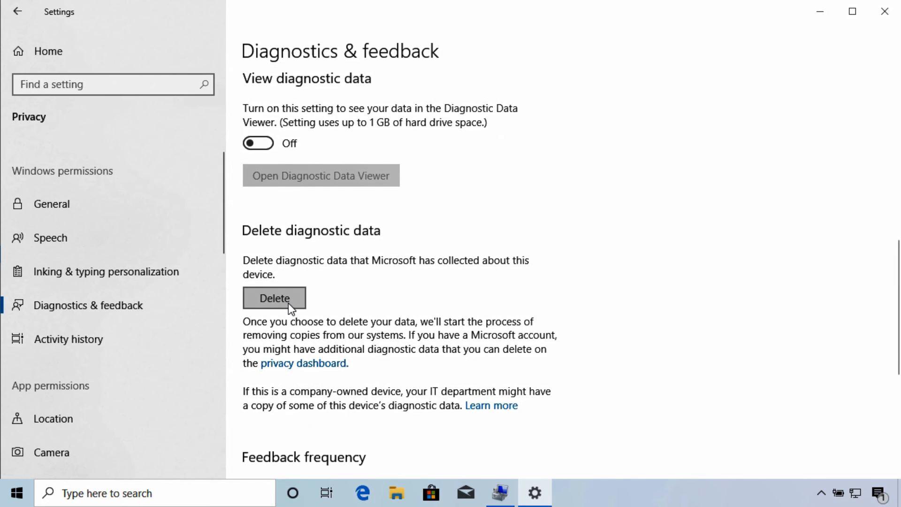